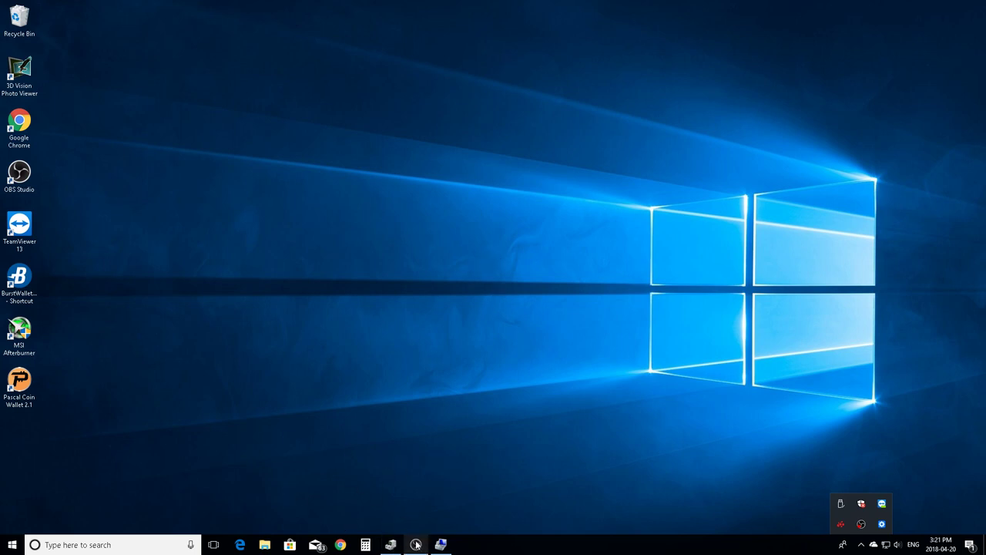
# Review the installed disk drives in Device Manager and close it
pyautogui.click(391, 545)
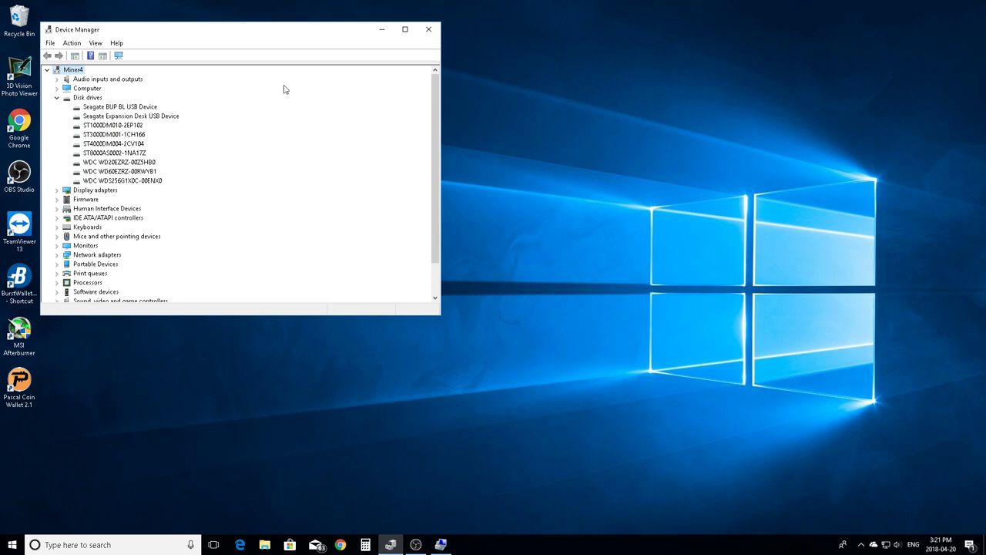
pyautogui.click(429, 30)
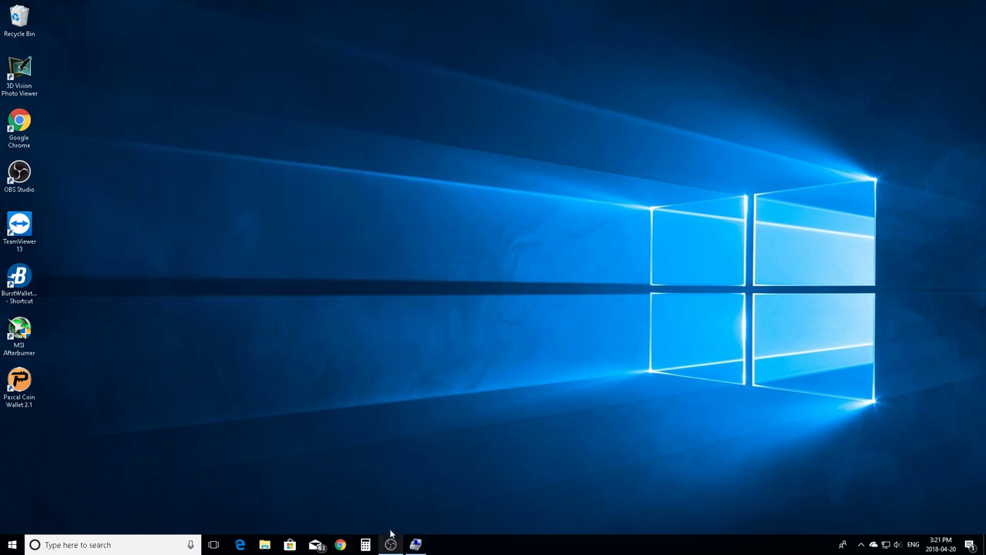
# Switch to Computer Management with its Disk Management view
pyautogui.moveTo(390, 545)
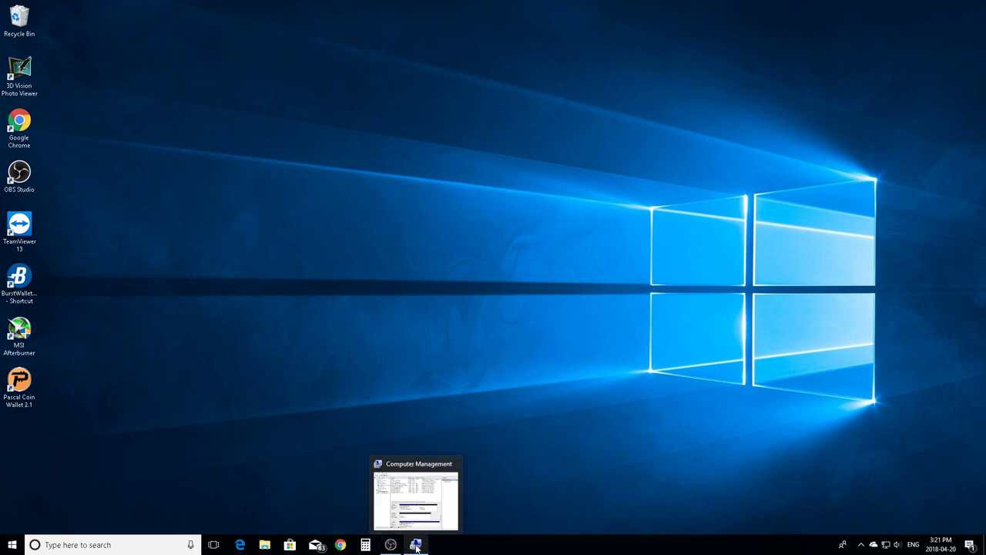
pyautogui.rightClick(14, 545)
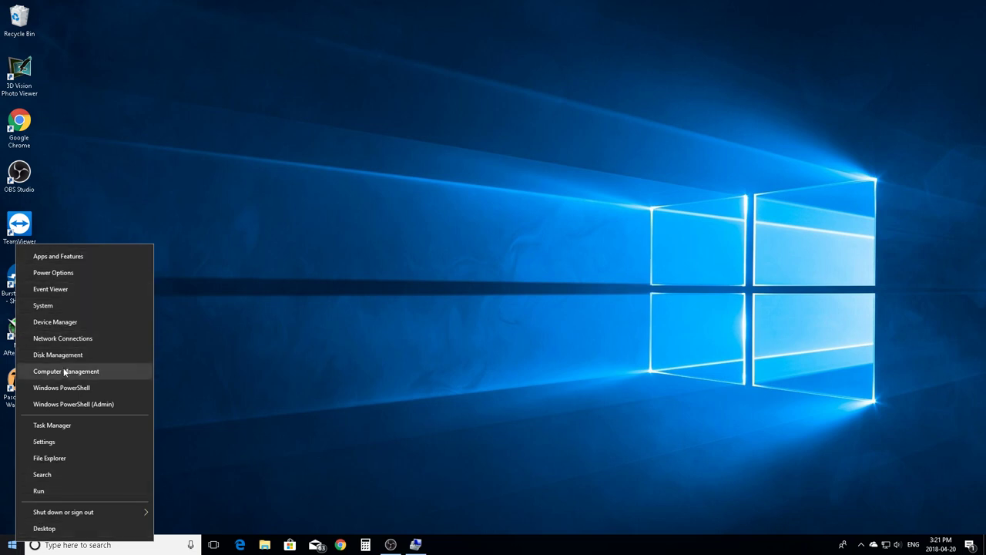
pyautogui.click(416, 546)
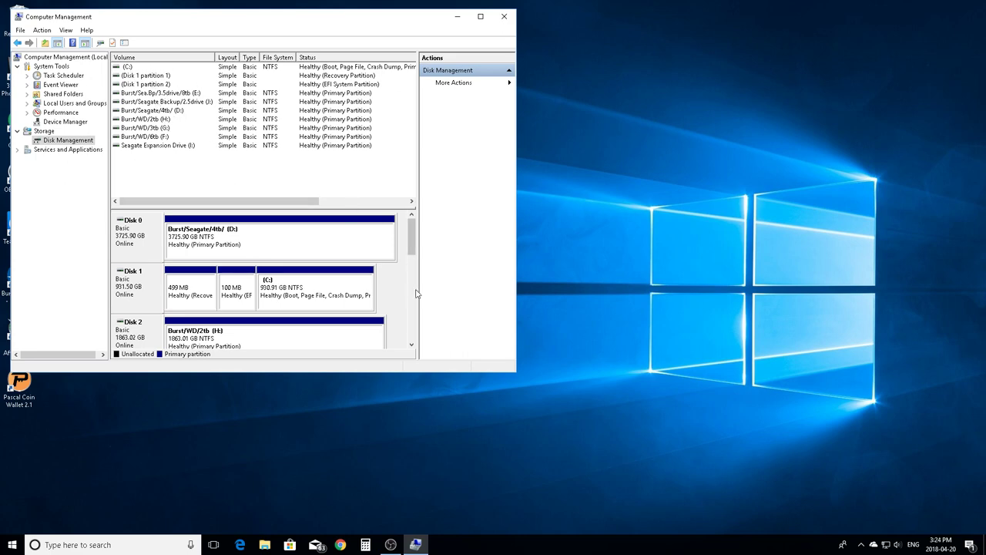
# Initialize Disk 6 with the GPT (GUID Partition Table) partition style
pyautogui.click(411, 346)
pyautogui.click(411, 345)
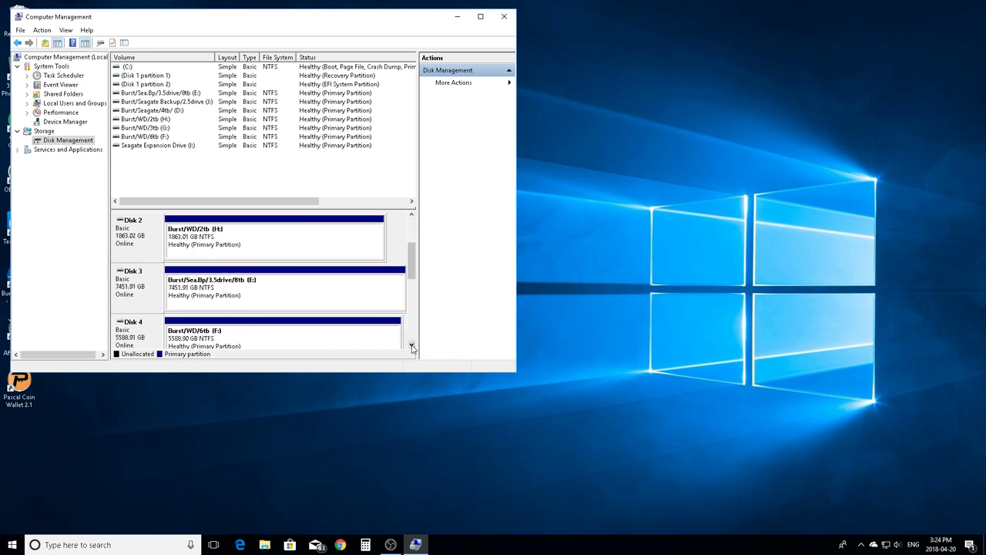
pyautogui.click(412, 346)
pyautogui.click(412, 346)
pyautogui.click(411, 345)
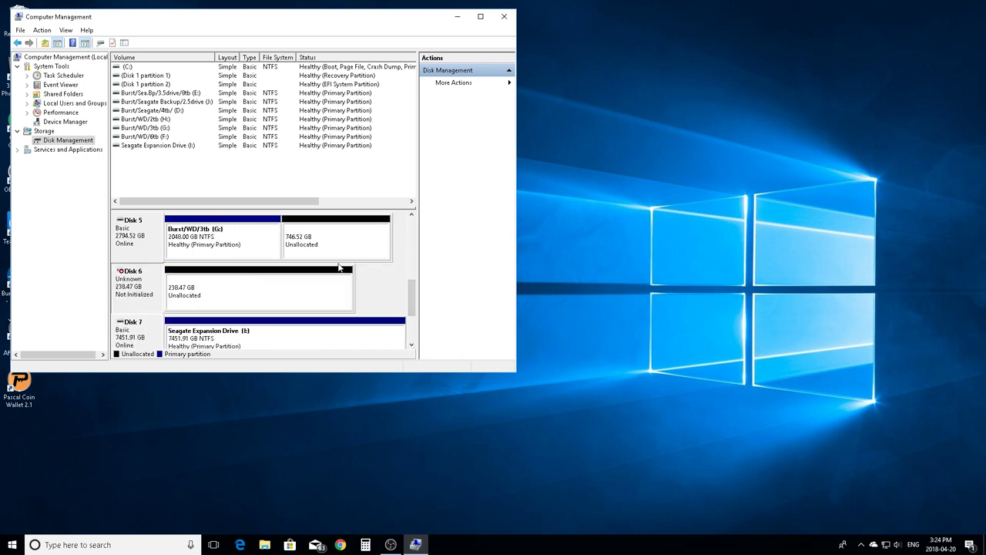
pyautogui.rightClick(144, 282)
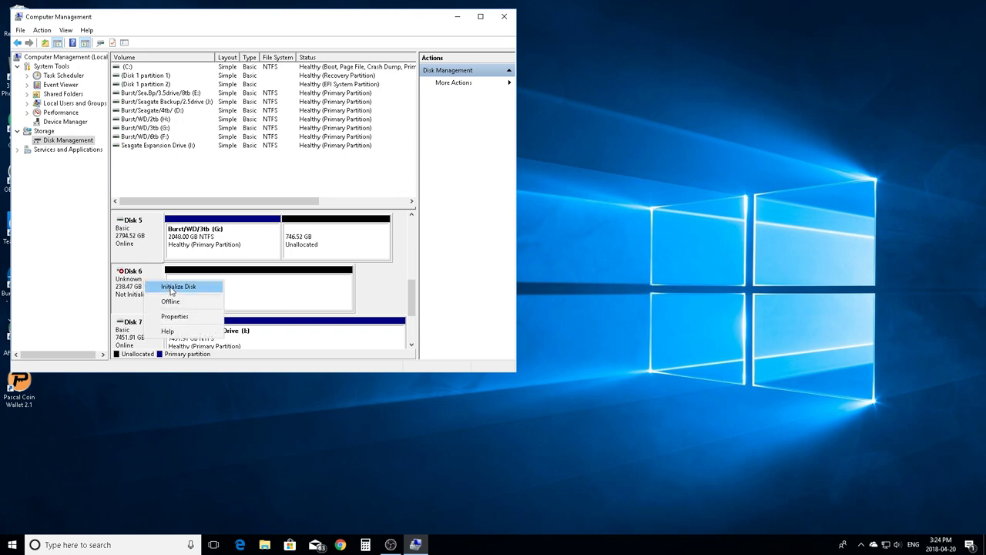
pyautogui.click(171, 288)
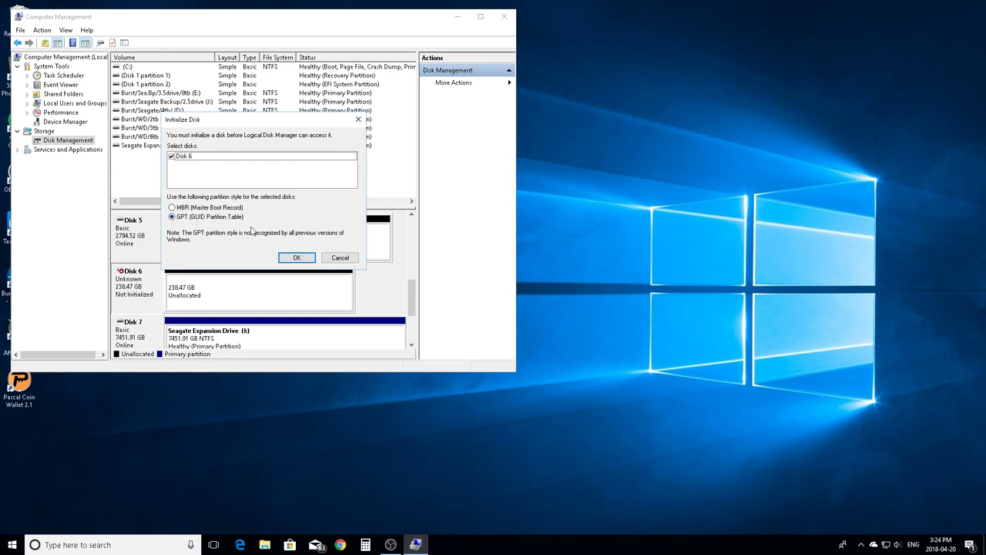
pyautogui.click(296, 259)
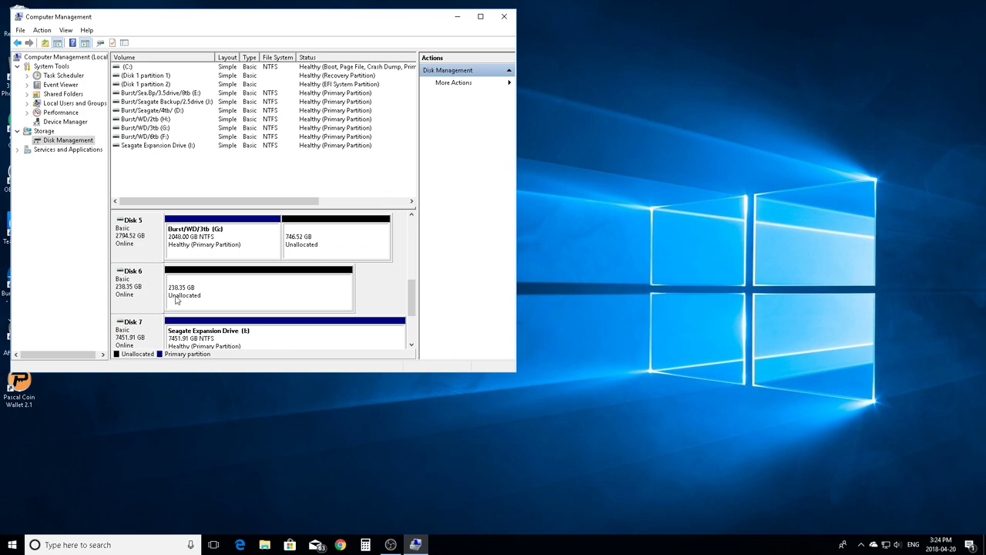
# Set up a new simple volume on Disk 6's unallocated space, using the full 244069 MB and drive letter K
pyautogui.rightClick(246, 288)
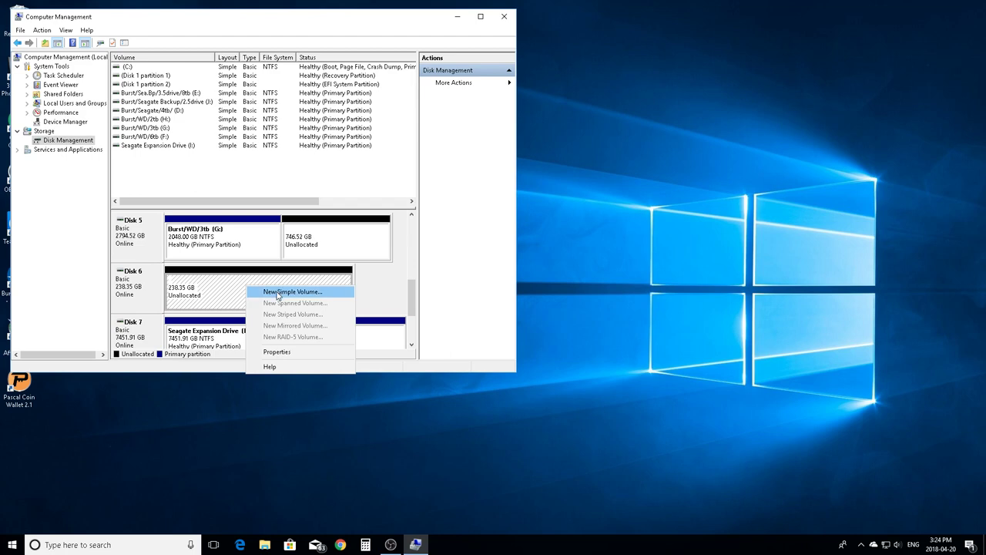
pyautogui.click(279, 293)
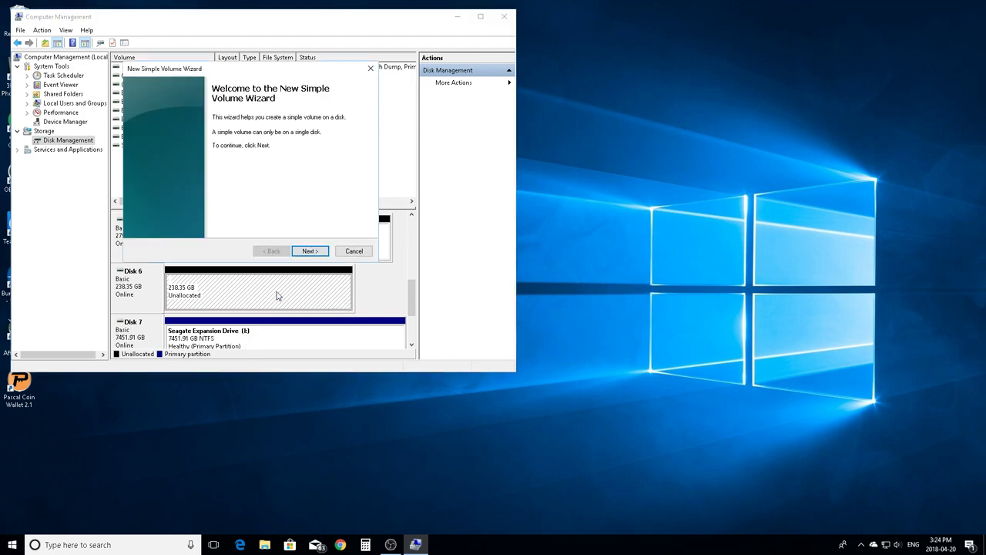
pyautogui.click(309, 251)
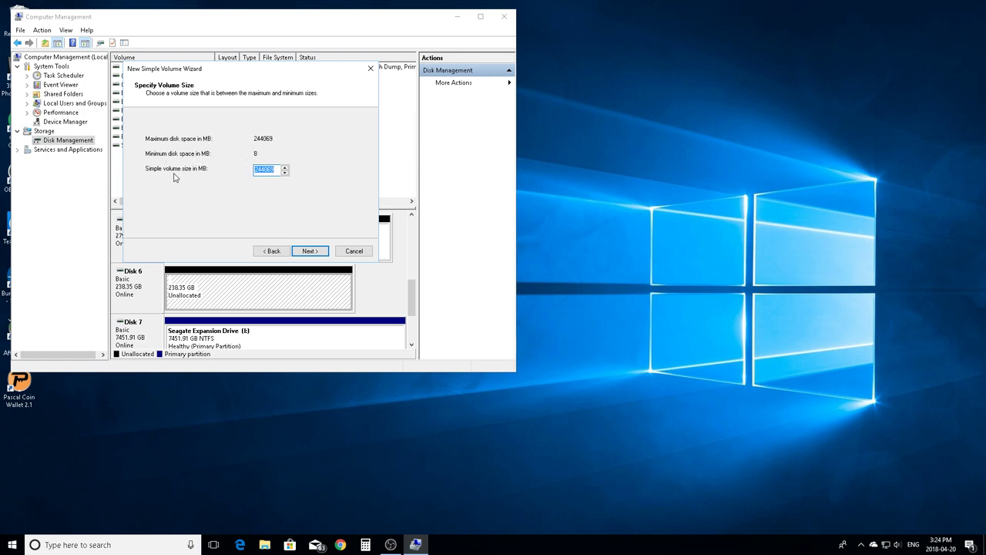
pyautogui.click(310, 251)
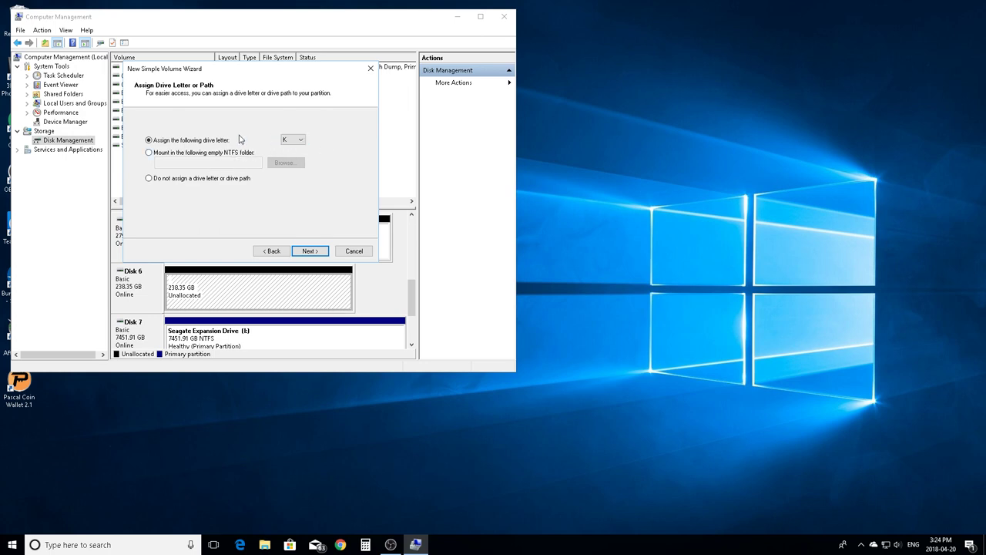
pyautogui.click(308, 252)
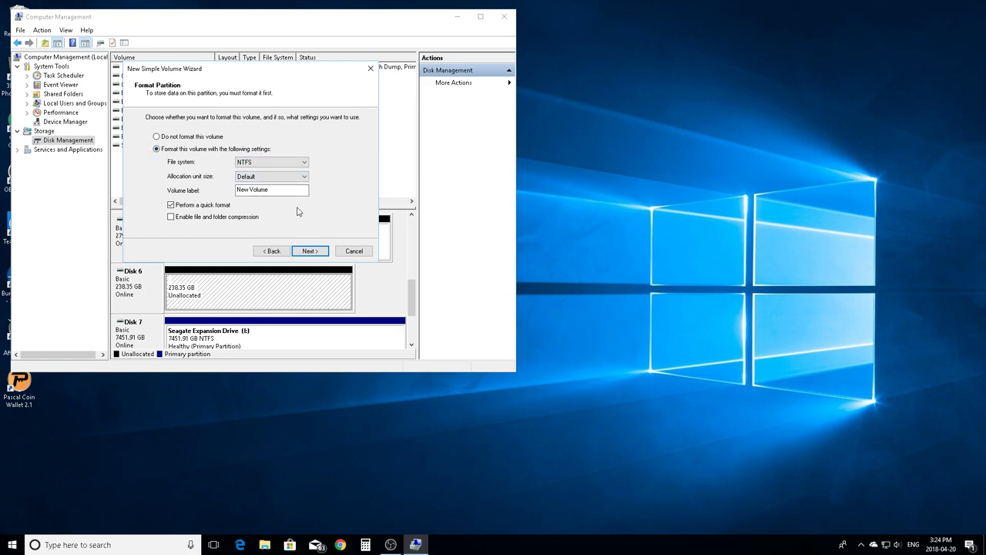
# Label the new volume WD256.SSD.M.2 and create it as NTFS with default allocation unit size and quick format
pyautogui.click(273, 192)
pyautogui.write('GB')
pyautogui.click(249, 190)
pyautogui.press('BackSpace')
pyautogui.write('_56')
pyautogui.click(310, 251)
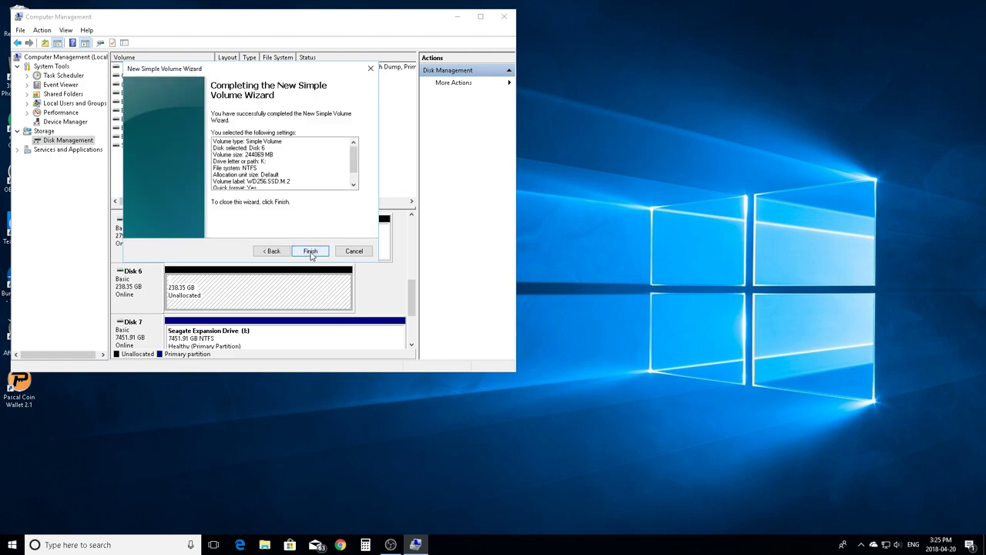
pyautogui.click(310, 251)
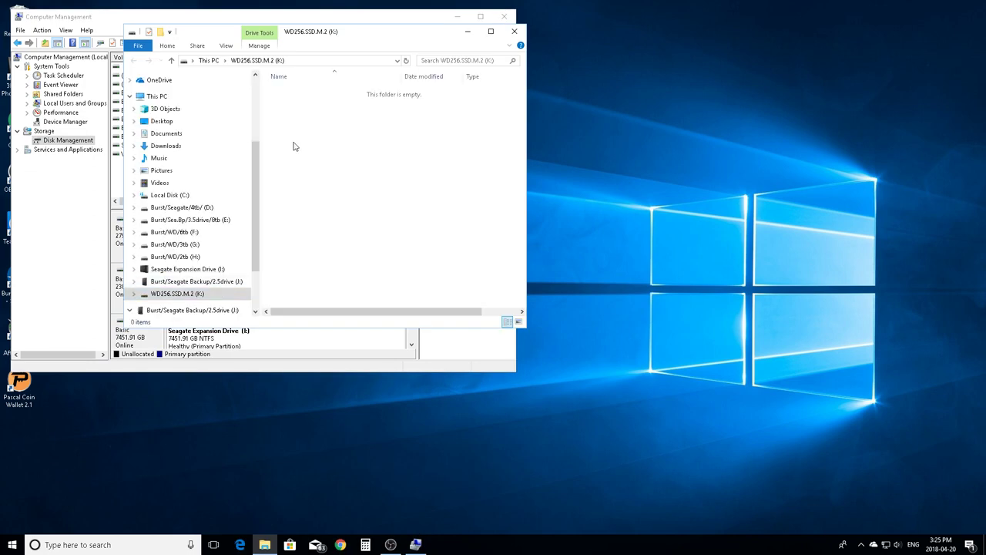
# Create a folder named BURST on Seagate Expansion Drive (I:)
pyautogui.scroll(-2, 255, 216)
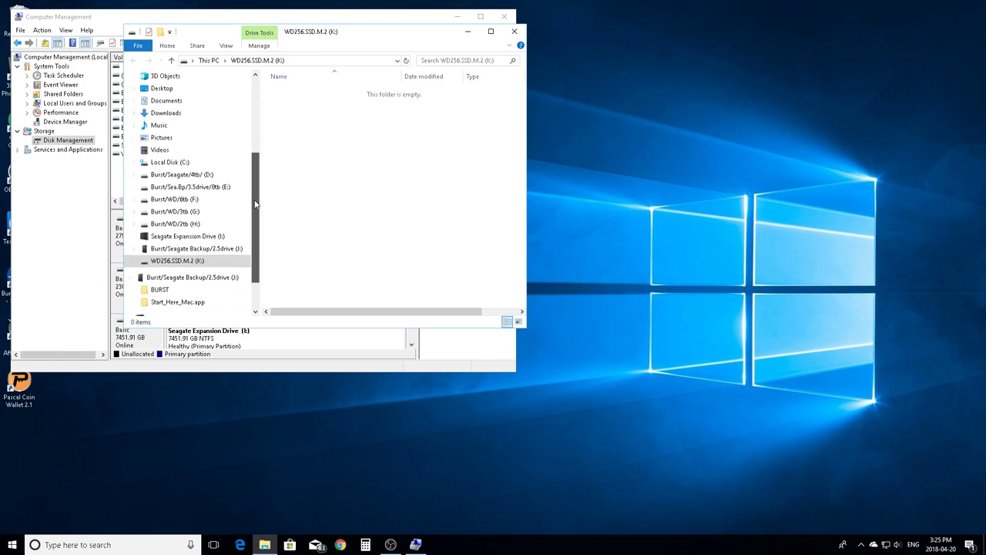
pyautogui.scroll(-2, 255, 220)
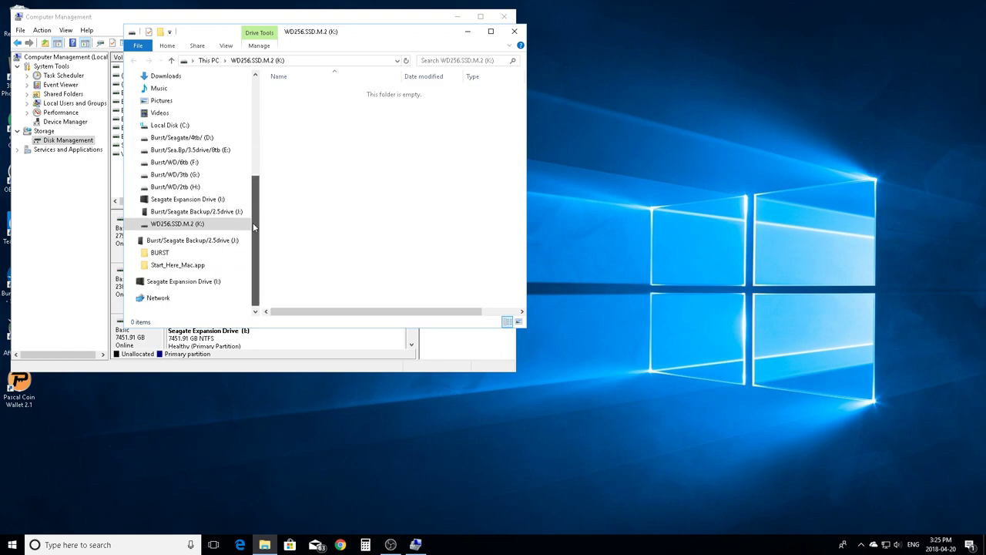
pyautogui.click(134, 224)
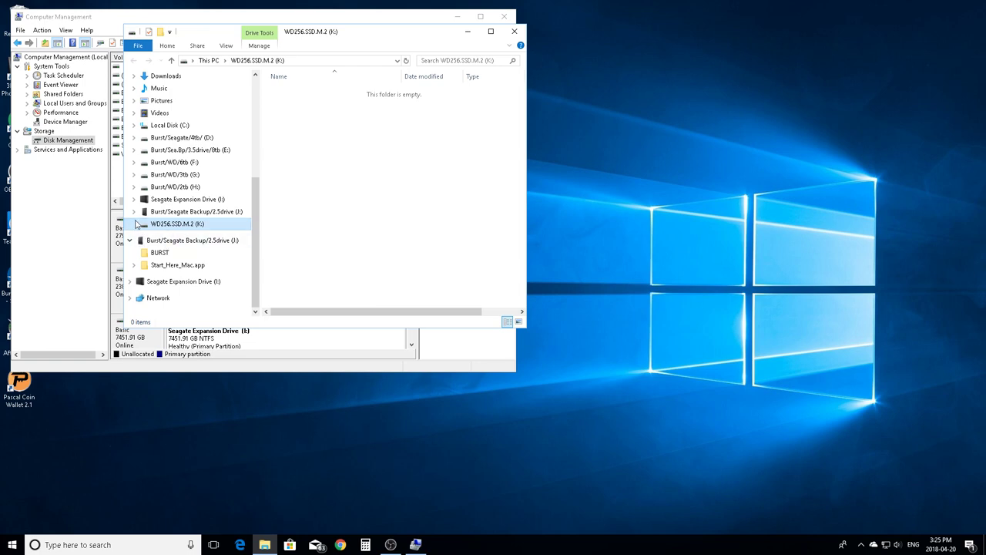
pyautogui.click(173, 202)
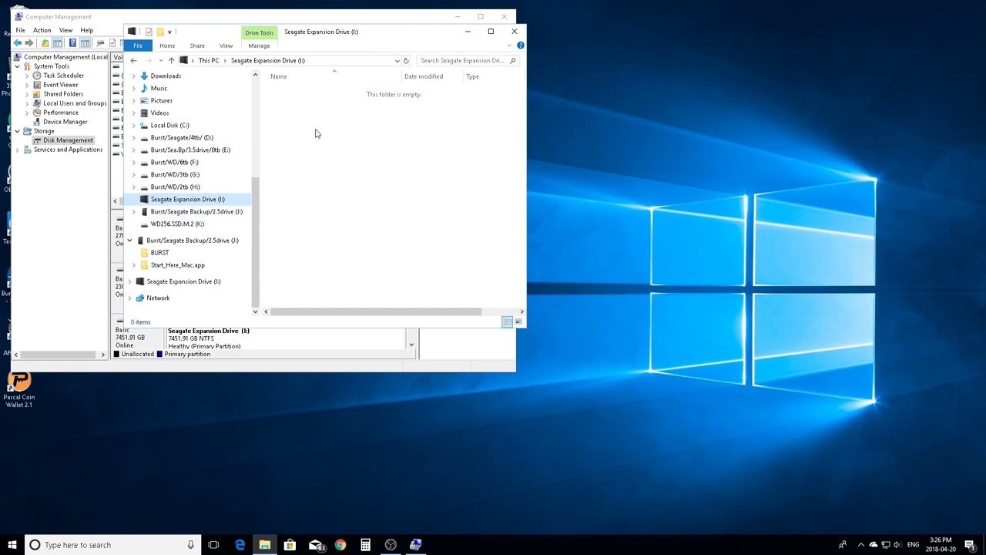
pyautogui.rightClick(305, 101)
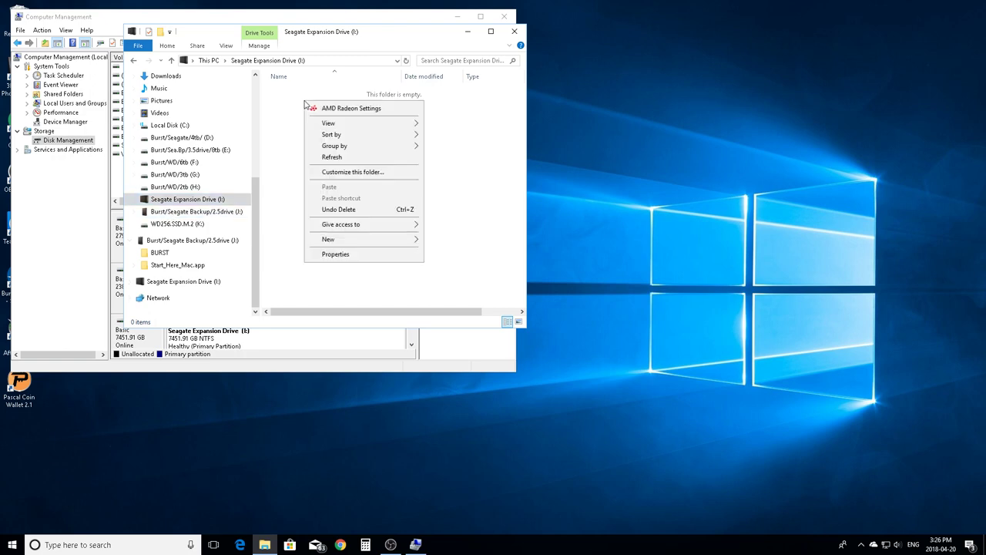
pyautogui.moveTo(327, 240)
pyautogui.click(440, 241)
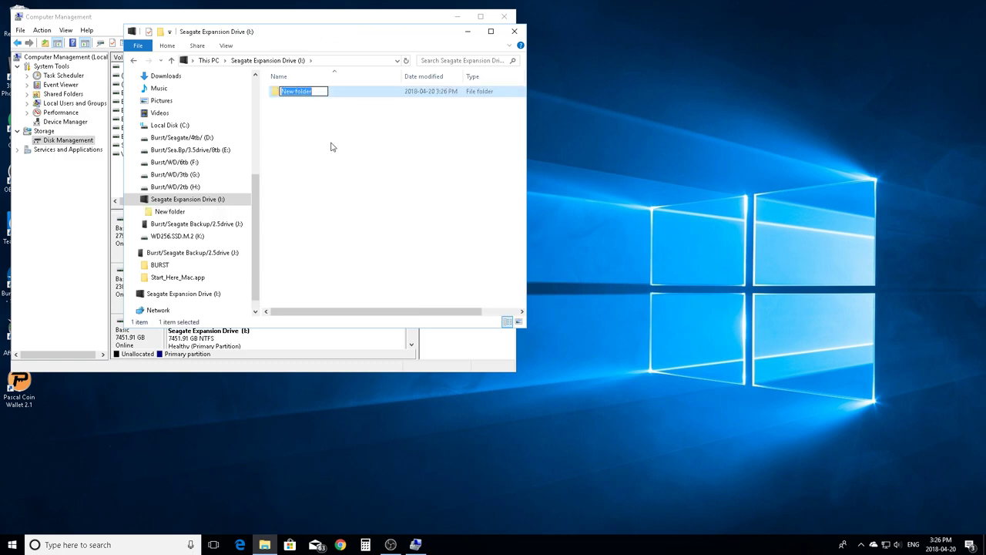
pyautogui.write('BURST')
pyautogui.click(332, 147)
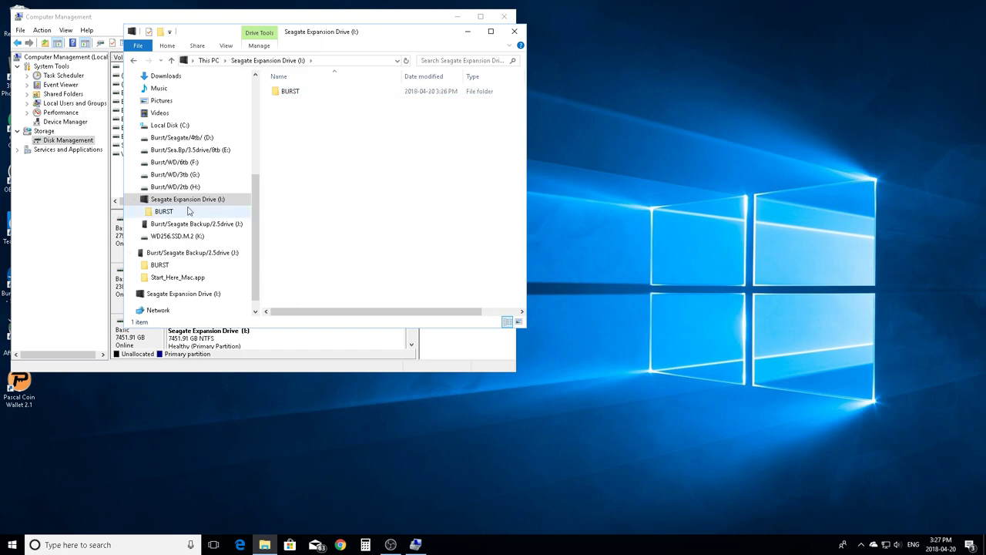
# Check the folder on the Burst/WD/2tb (H:) drive and collapse the expanded drives in the folder tree
pyautogui.click(133, 188)
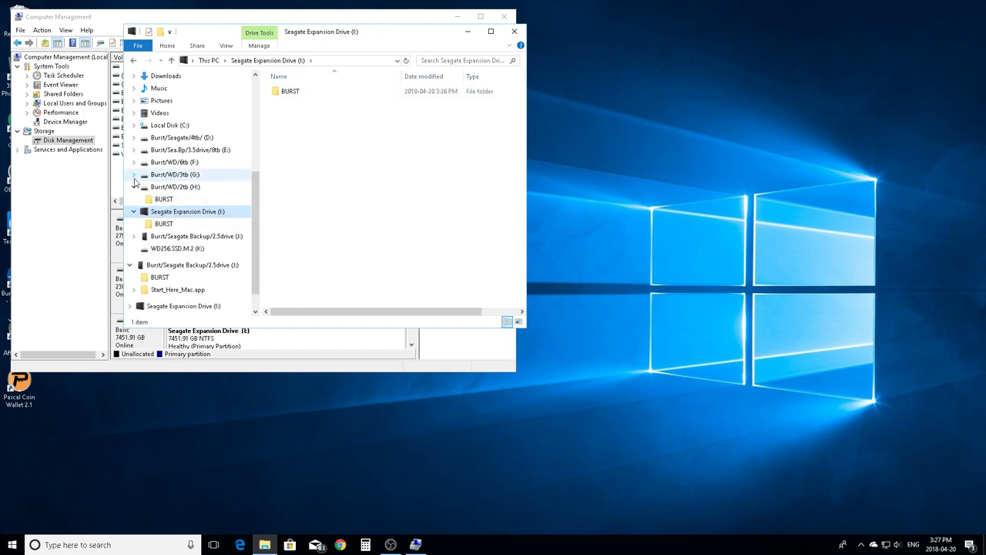
pyautogui.click(135, 190)
pyautogui.click(134, 199)
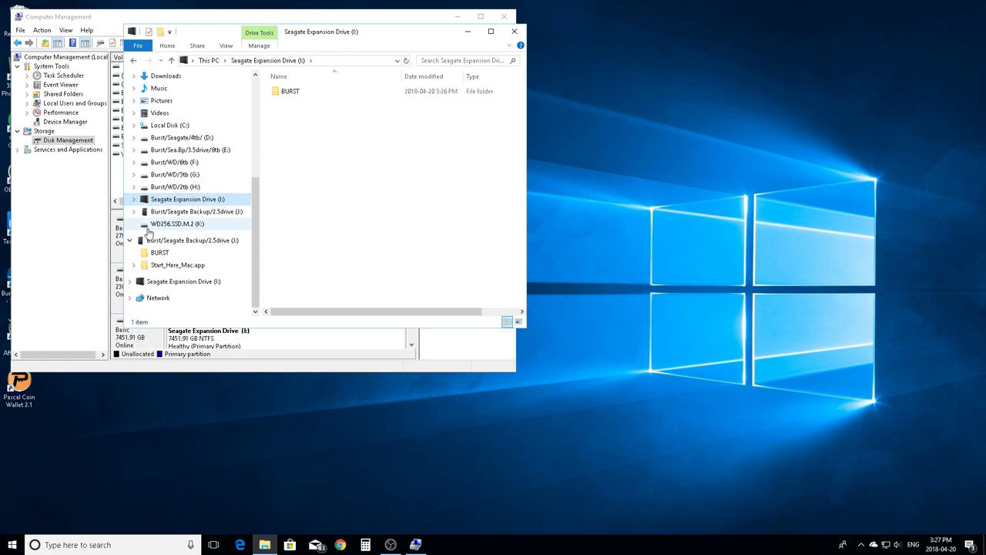
pyautogui.click(133, 241)
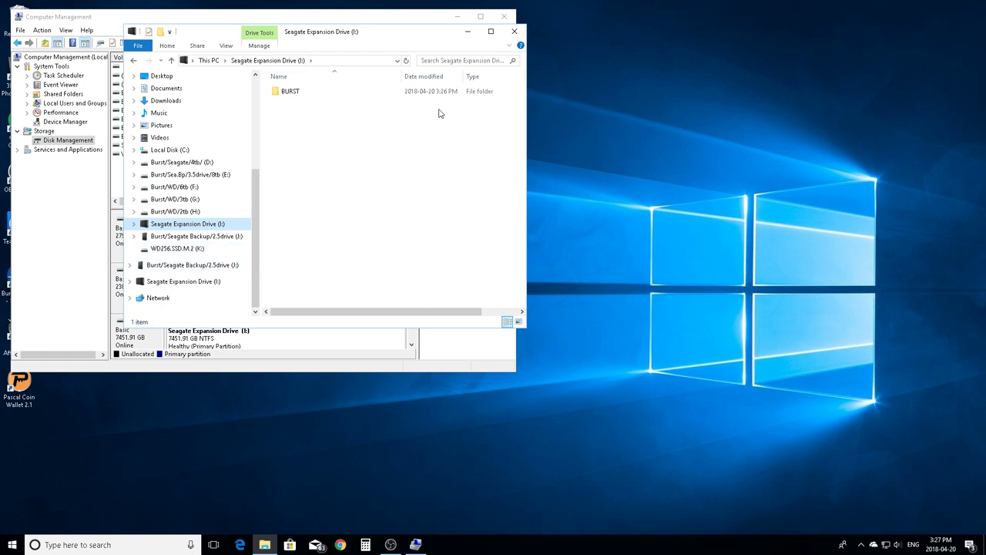
# Close the File Explorer and Computer Management windows
pyautogui.click(514, 31)
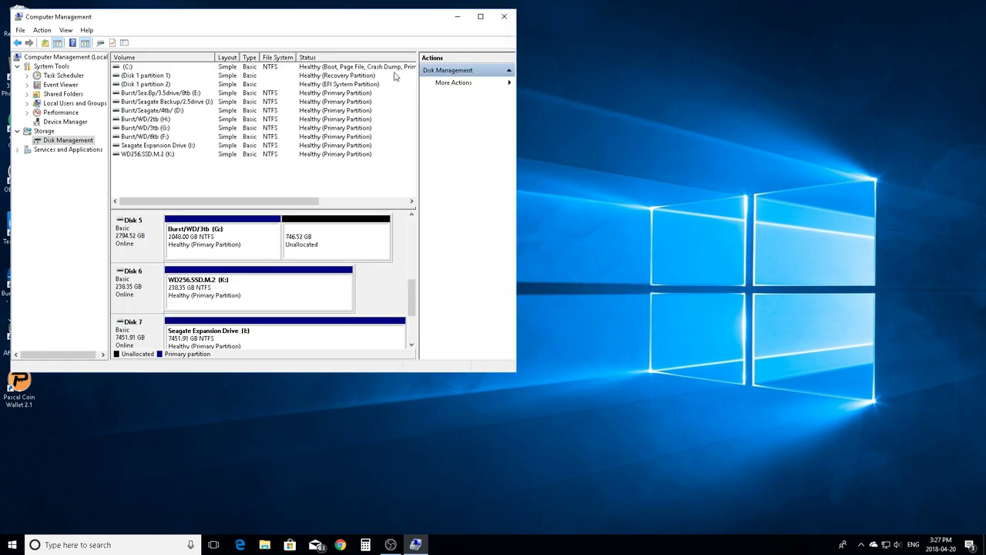
pyautogui.click(505, 16)
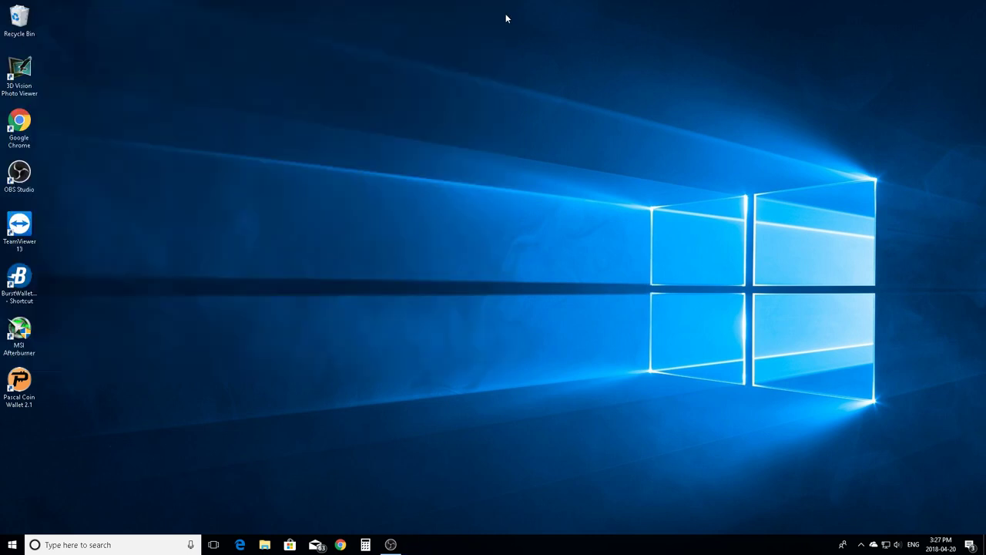
# Launch TurboPlotter.exe from the Documents folder, clear File Explorer off the desktop and reposition the plotter window
pyautogui.click(265, 545)
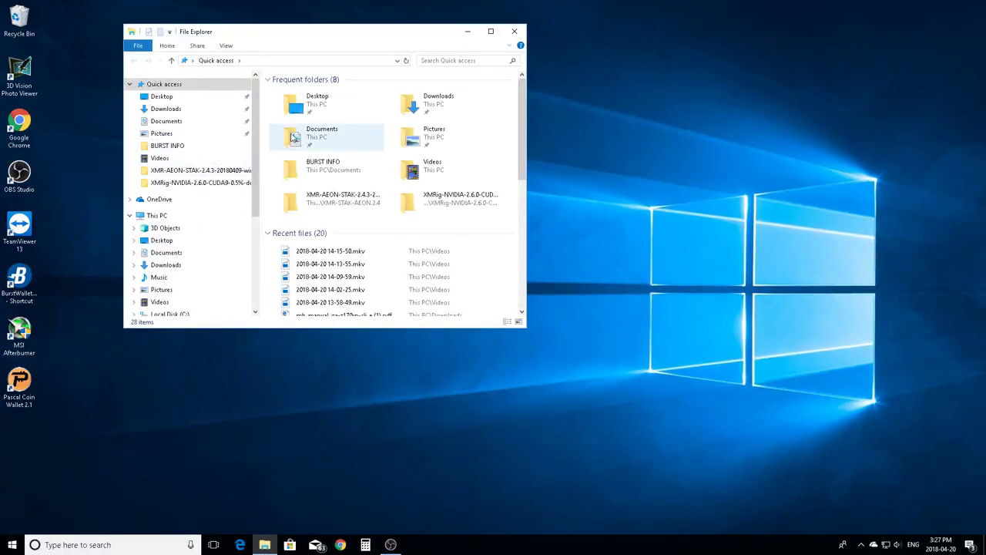
pyautogui.scroll(-1, 190, 147)
pyautogui.scroll(1, 191, 147)
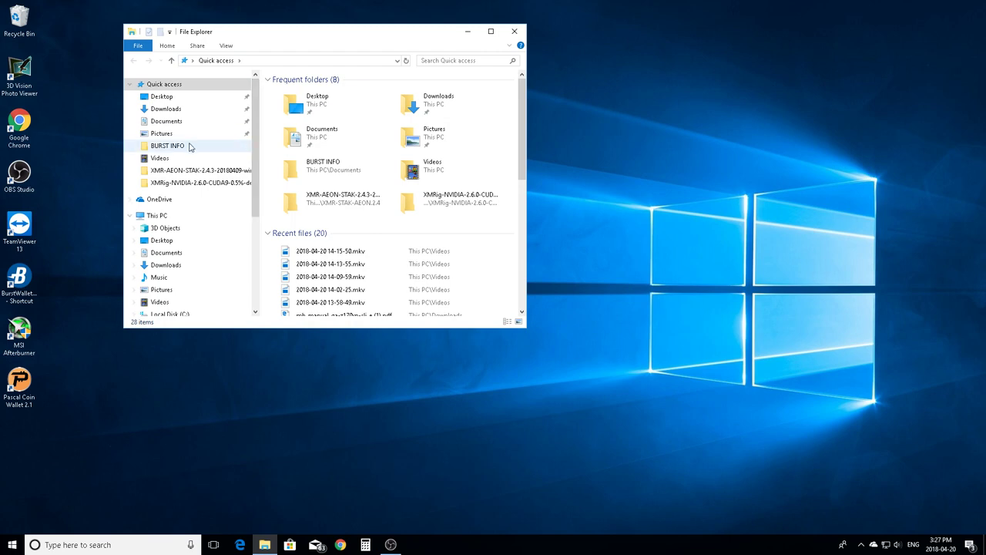
pyautogui.click(166, 108)
pyautogui.scroll(-3, 344, 201)
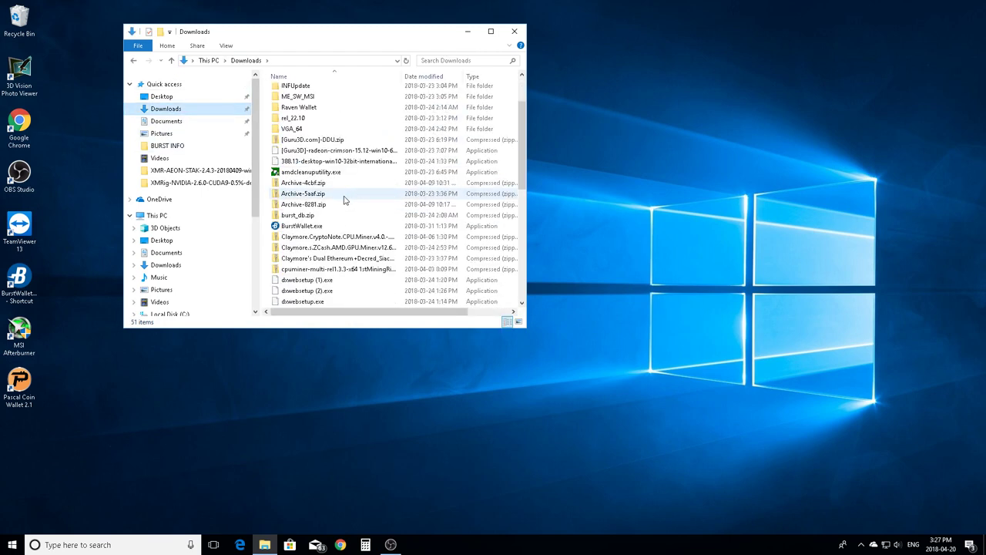
pyautogui.scroll(-4, 344, 200)
pyautogui.scroll(5, 344, 202)
pyautogui.click(163, 121)
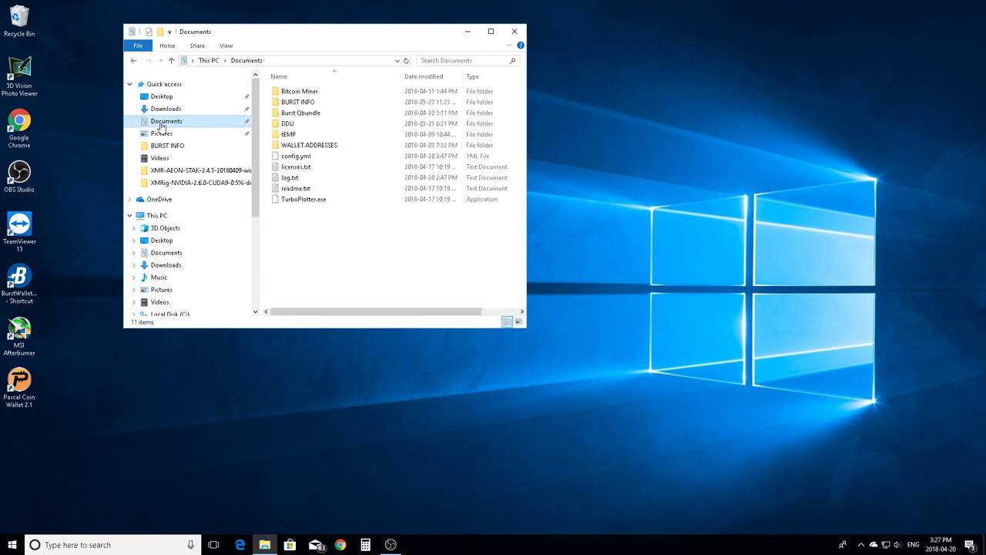
pyautogui.doubleClick(301, 199)
pyautogui.press('super+d')
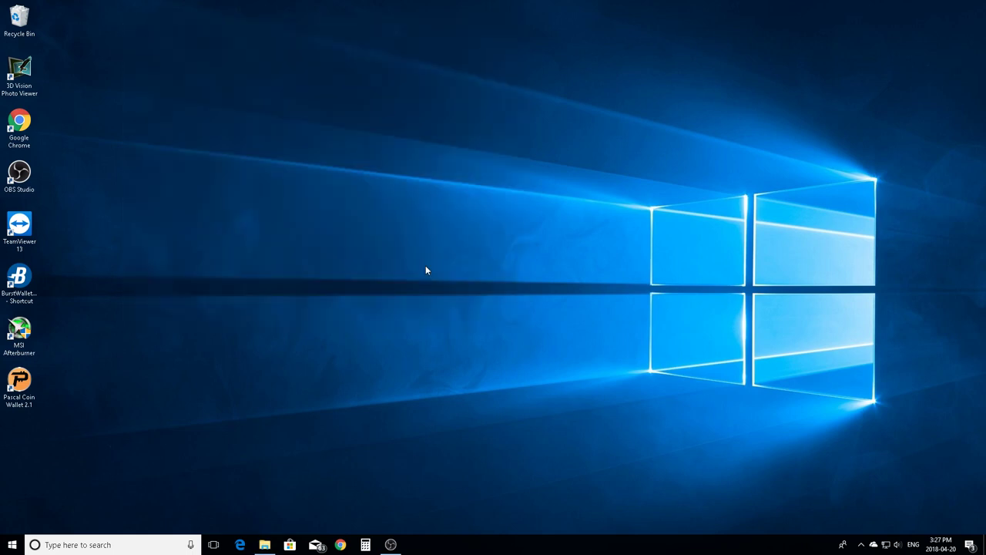
pyautogui.moveTo(495, 149); pyautogui.dragTo(411, 106)
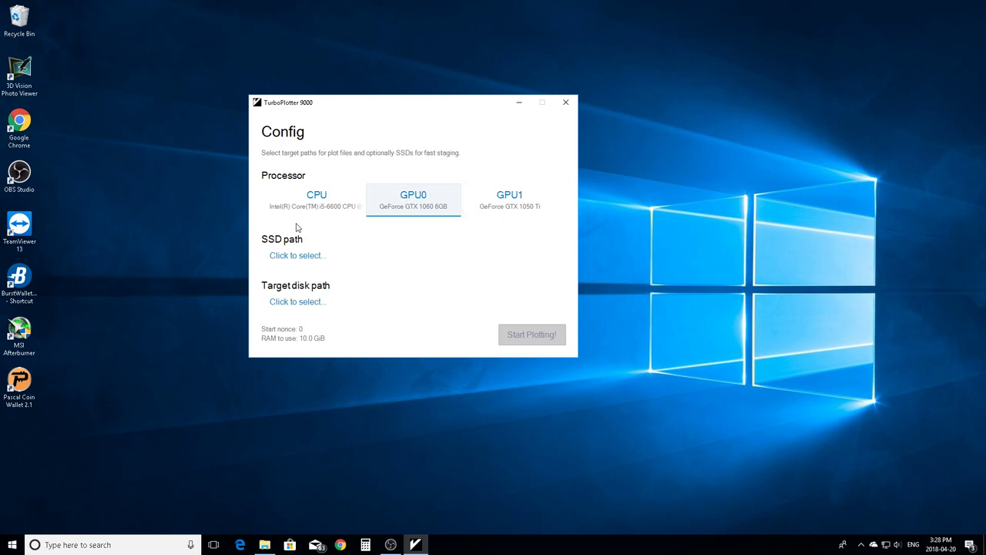
# Choose GPU0 as the processor and set the SSD path to the WD256.SSD.M.2 (K:) drive
pyautogui.click(277, 194)
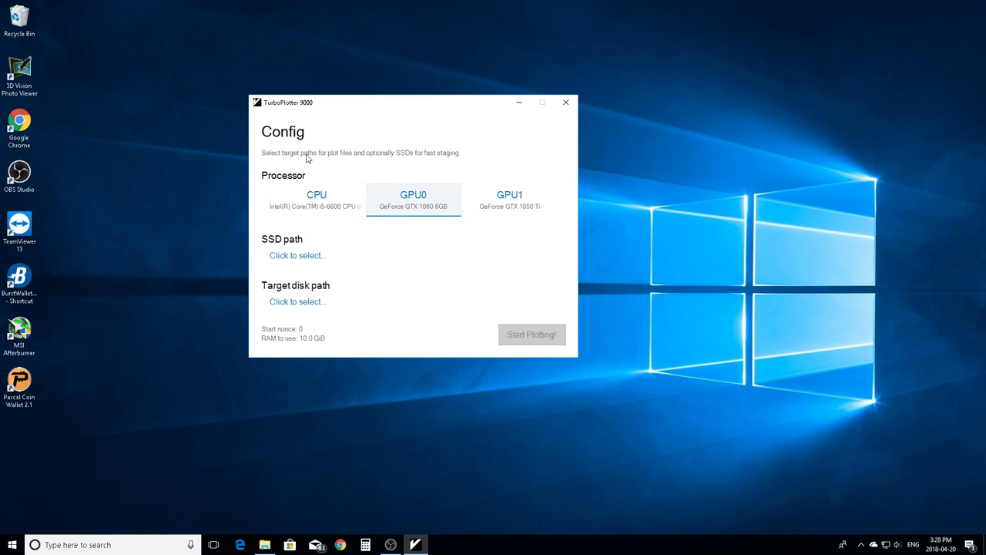
pyautogui.click(422, 199)
pyautogui.click(307, 262)
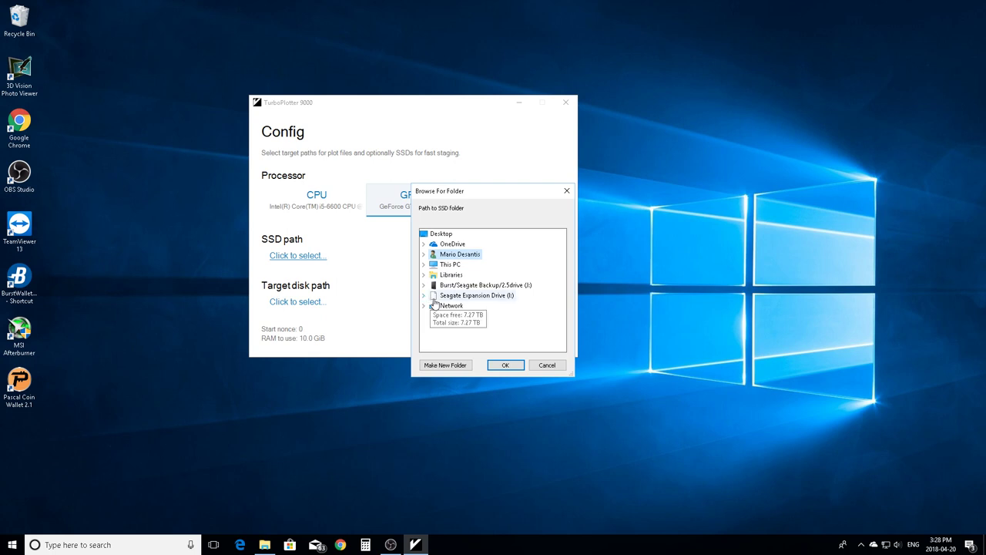
pyautogui.click(423, 264)
pyautogui.moveTo(567, 275); pyautogui.dragTo(569, 322)
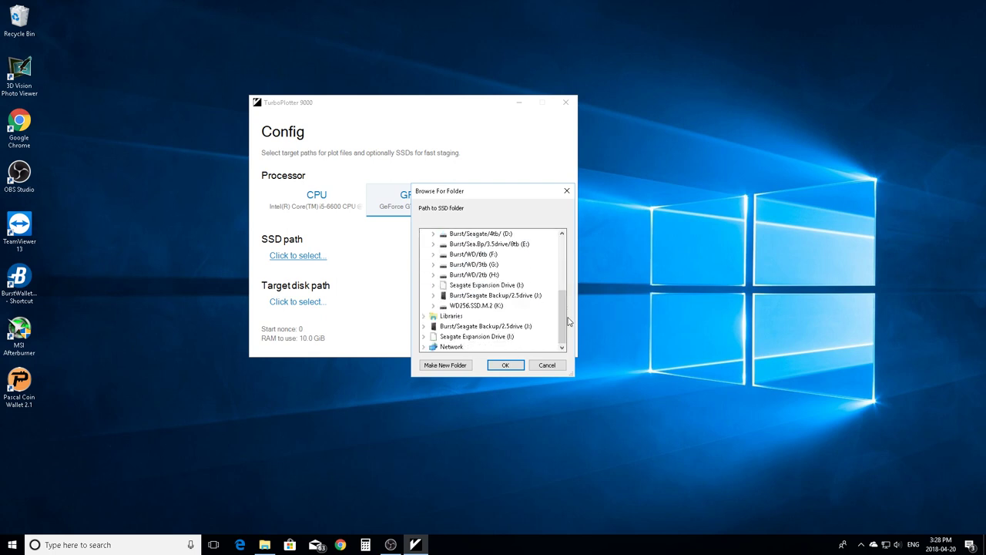
pyautogui.click(469, 306)
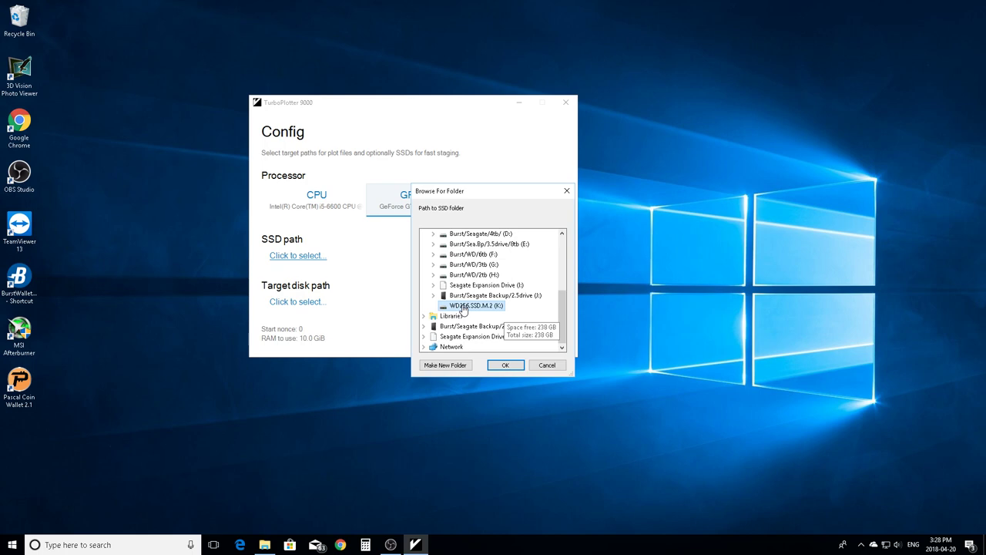
pyautogui.click(504, 366)
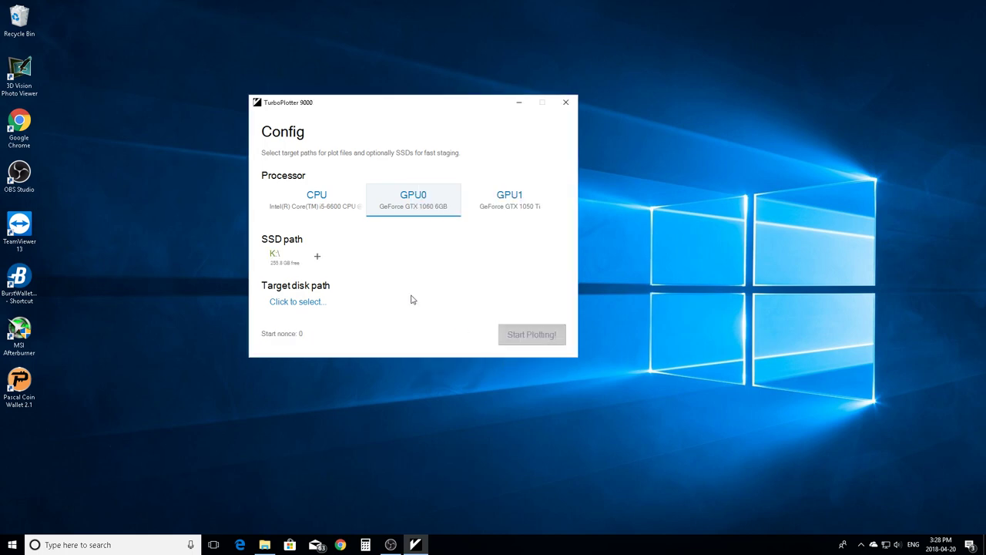
# Set the target disk path to the BURST folder on Seagate Expansion Drive (I:)
pyautogui.click(295, 302)
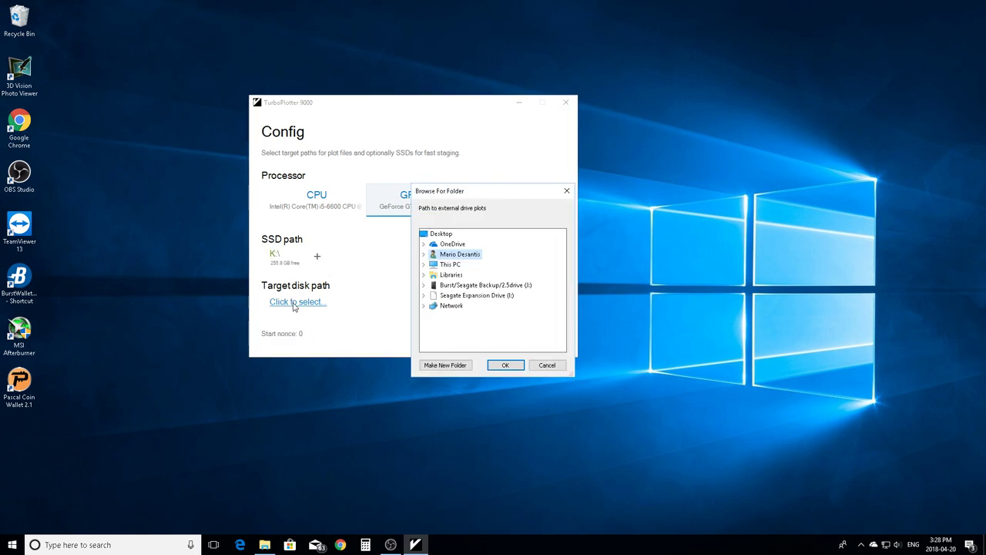
pyautogui.click(423, 296)
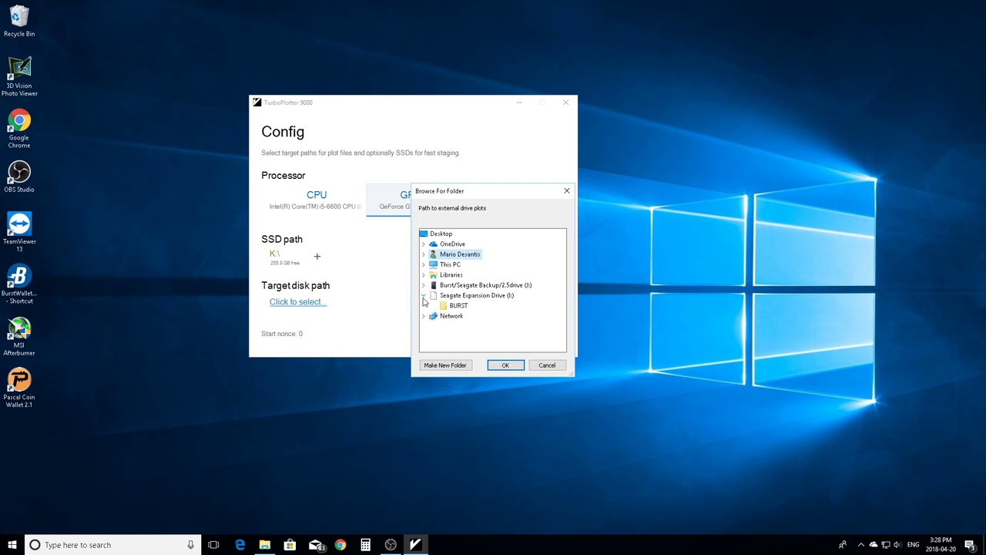
pyautogui.click(458, 306)
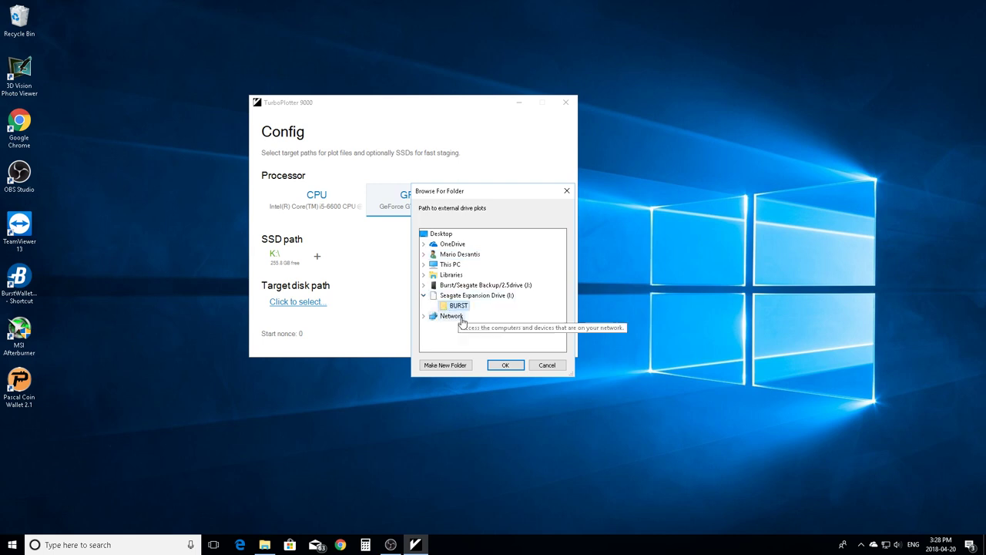
pyautogui.click(505, 364)
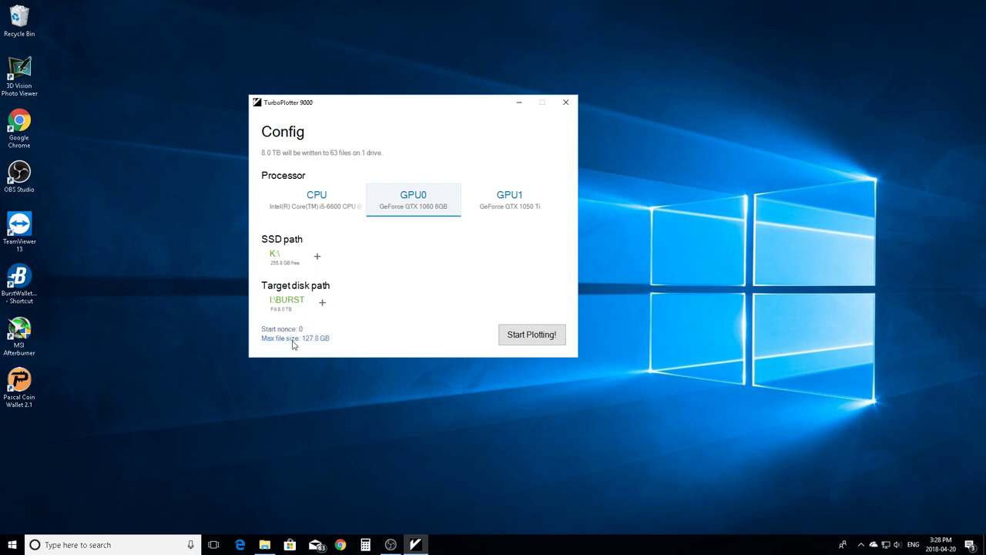
# Check the maximum file size setting and set the start nonce to 100000000
pyautogui.click(293, 339)
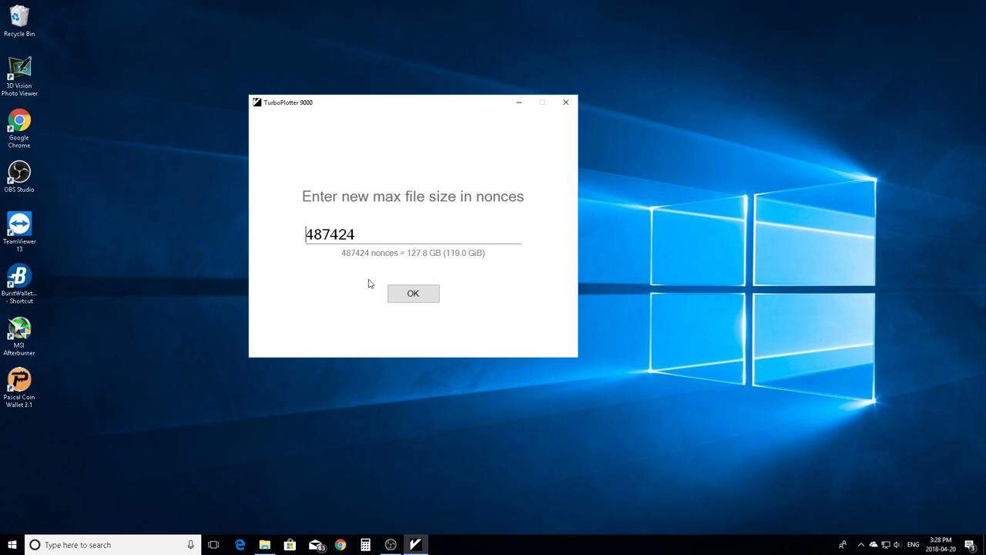
pyautogui.click(413, 294)
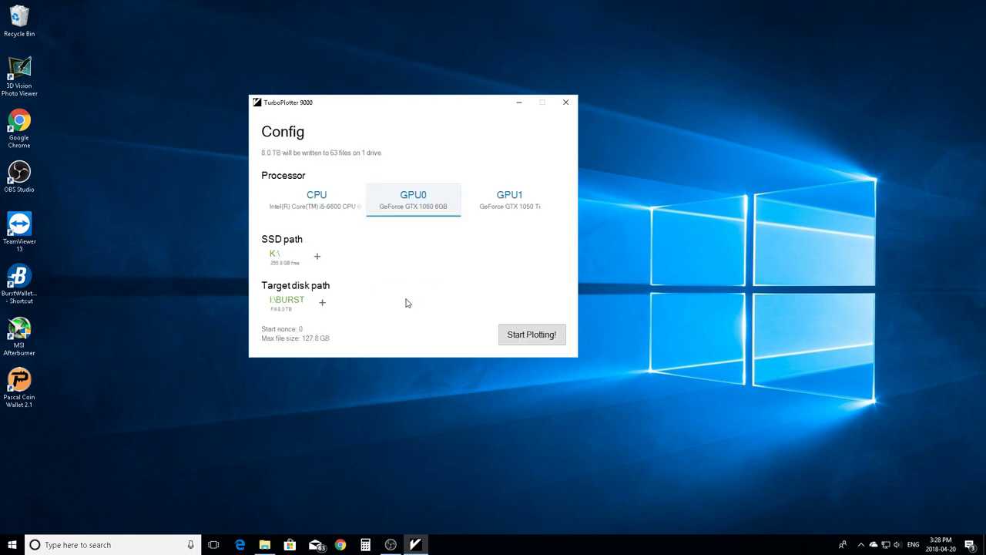
pyautogui.click(290, 330)
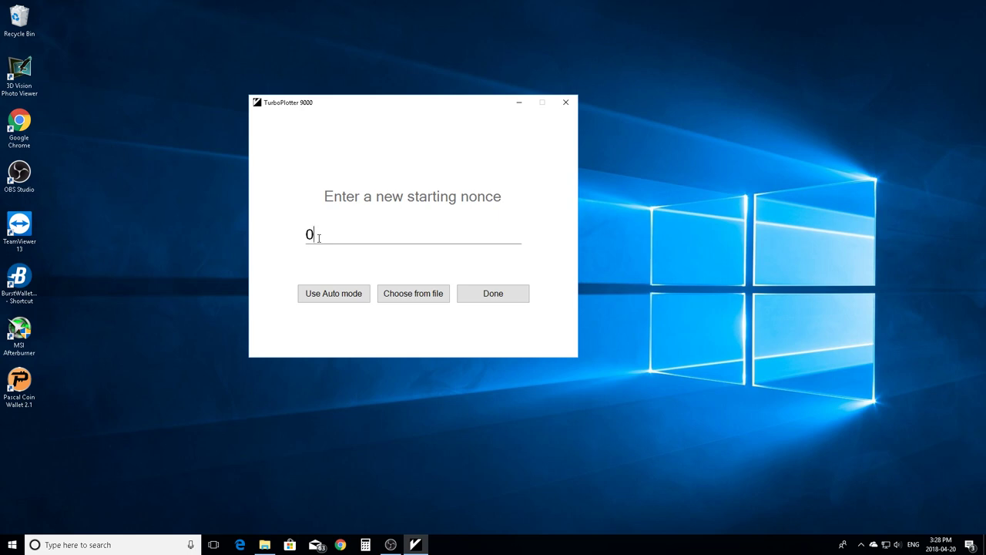
pyautogui.press('BackSpace')
pyautogui.write('100000000')
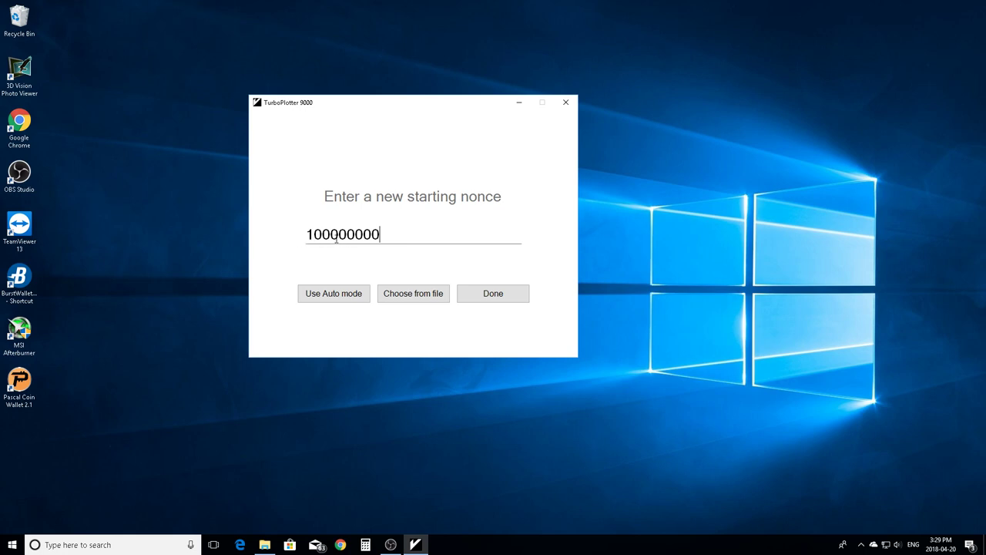
pyautogui.click(485, 297)
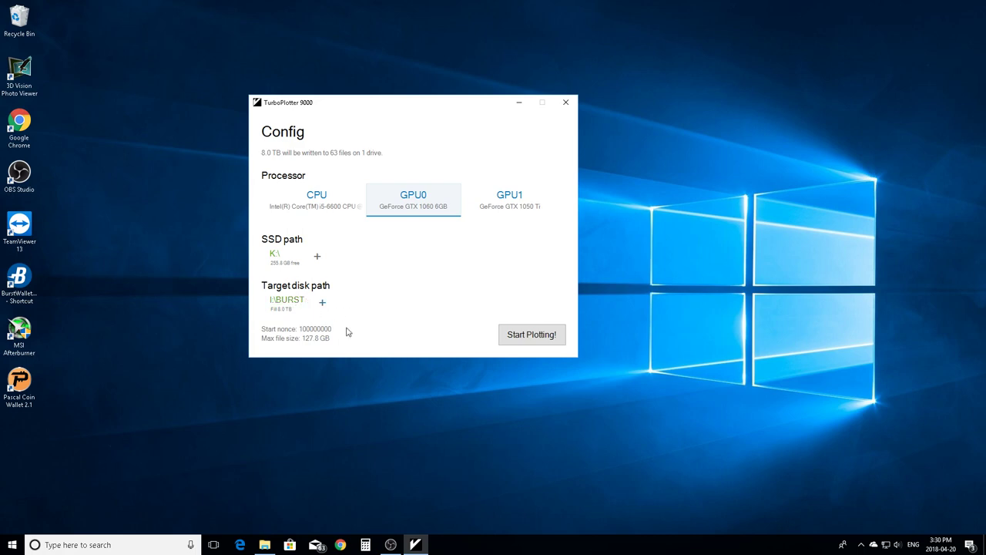
# Review the maximum file size in nonces and reposition the TurboPlotter window to view the plotting progress
pyautogui.click(301, 344)
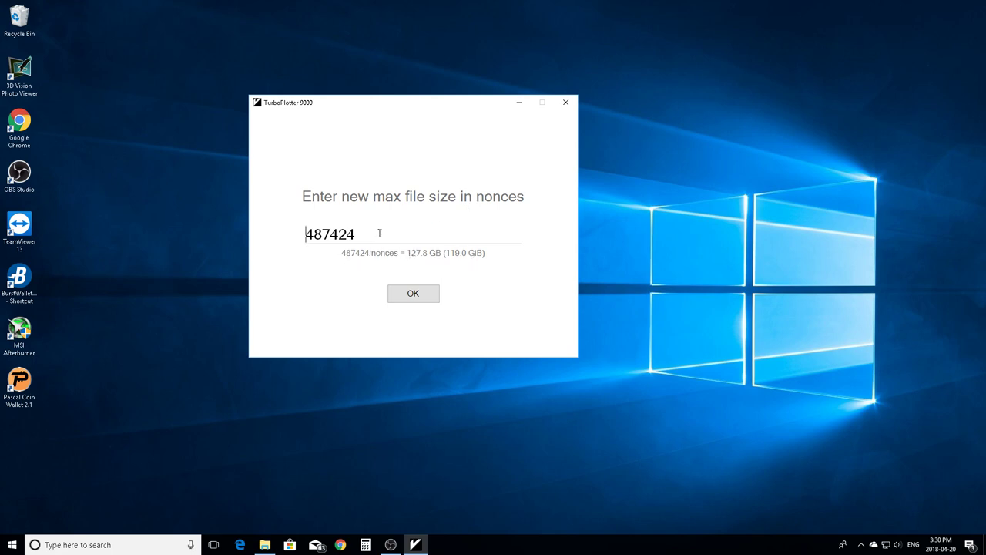
pyautogui.click(415, 300)
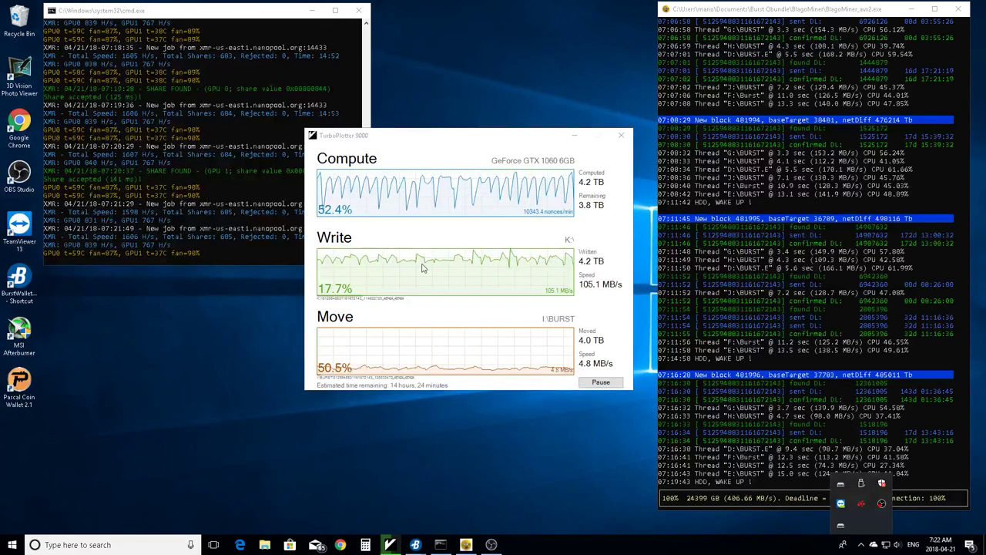
pyautogui.moveTo(489, 245); pyautogui.dragTo(484, 222)
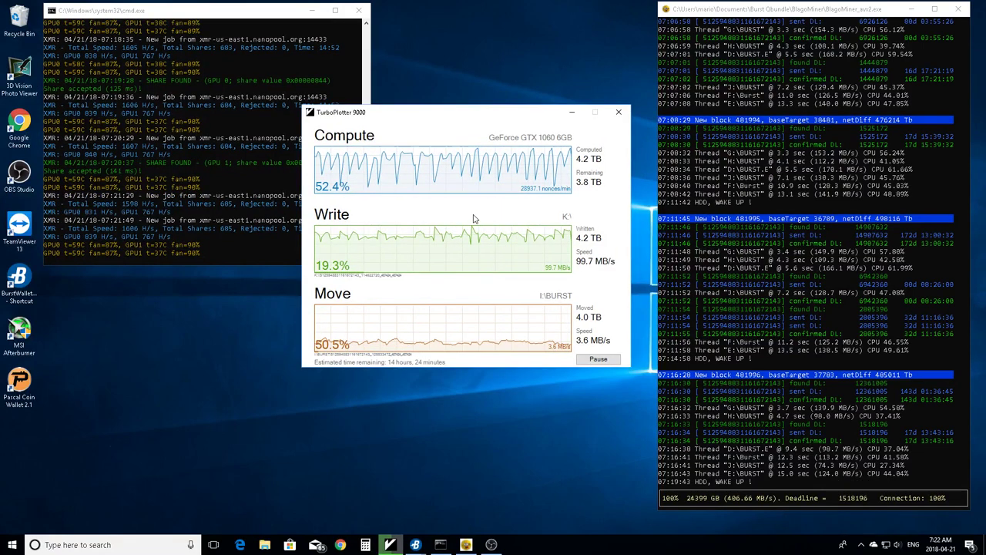